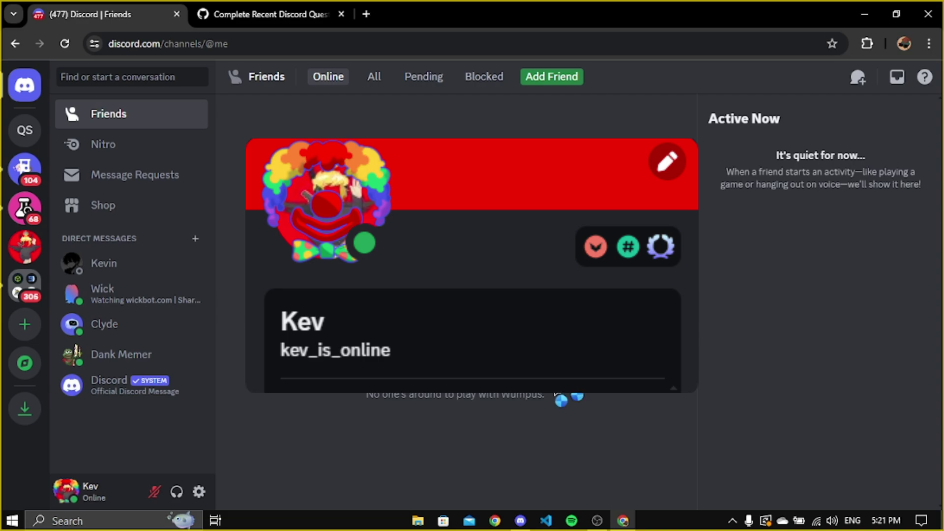
# Step: Open the Gift Inventory in the user settings and view the Genshin Impact V4.6 Quest
pyautogui.click(199, 492)
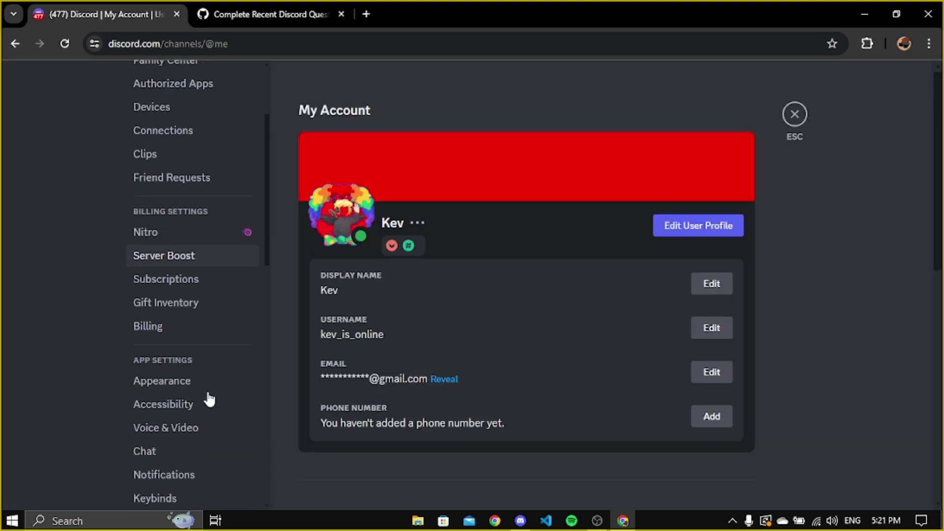
pyautogui.scroll(-2, 209, 399)
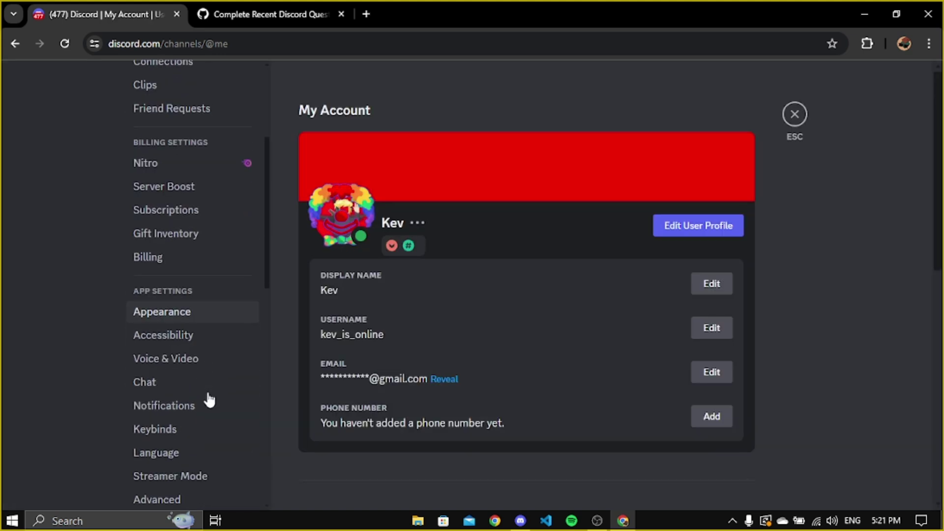
pyautogui.click(204, 237)
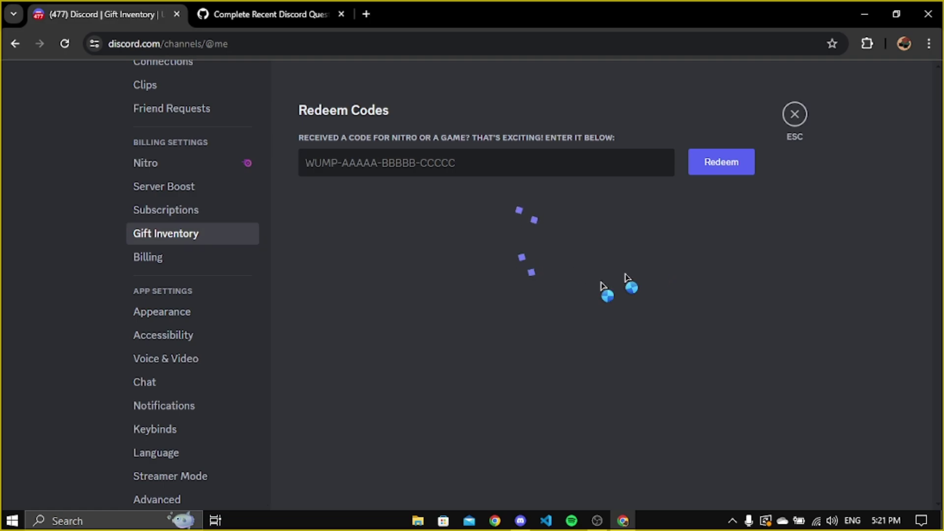
pyautogui.scroll(-3, 744, 347)
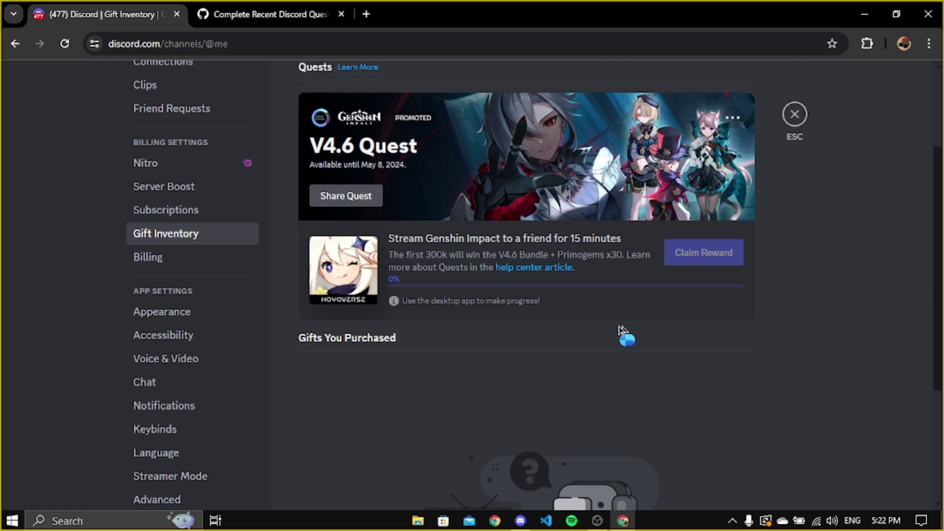
pyautogui.scroll(3, 379, 265)
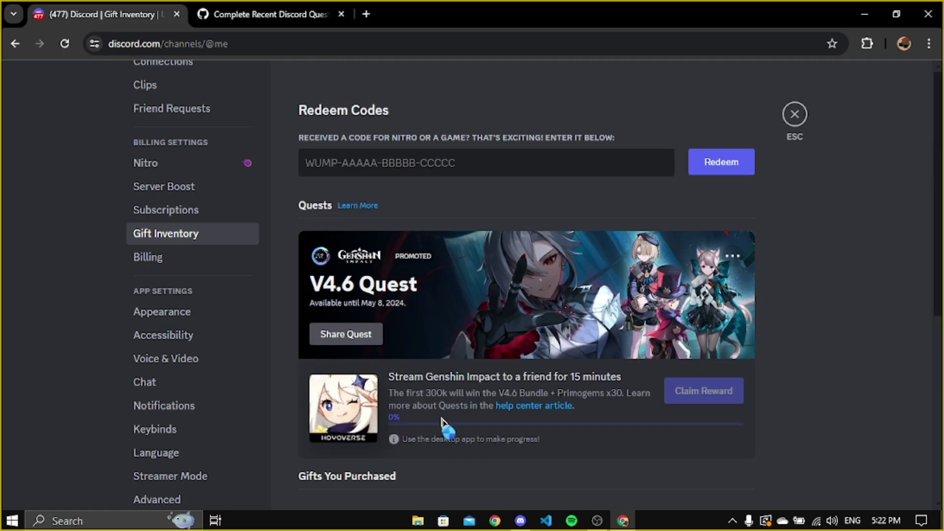
# Step: Open the Quests help center article, read the V4.6 Quest dates and the completion steps, and return to the Gift Inventory
pyautogui.click(523, 408)
pyautogui.scroll(-8, 473, 271)
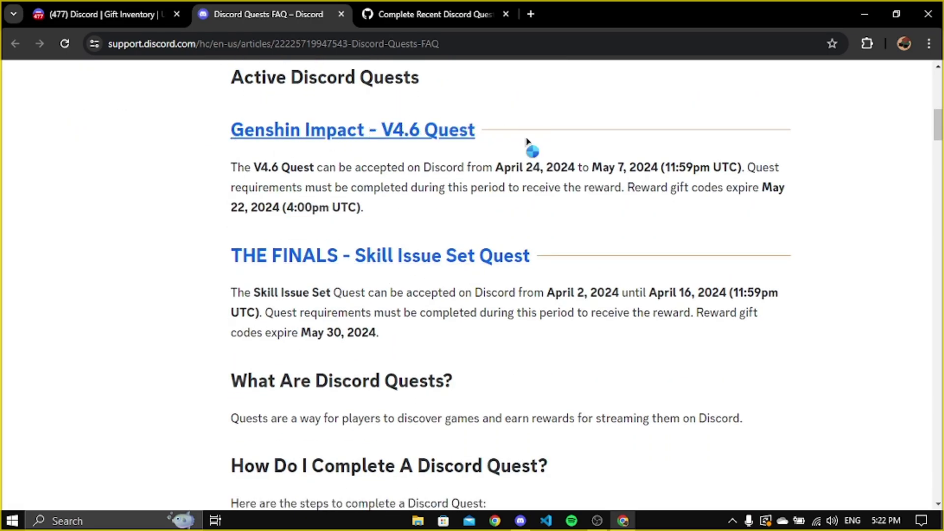
pyautogui.moveTo(235, 168); pyautogui.dragTo(626, 166)
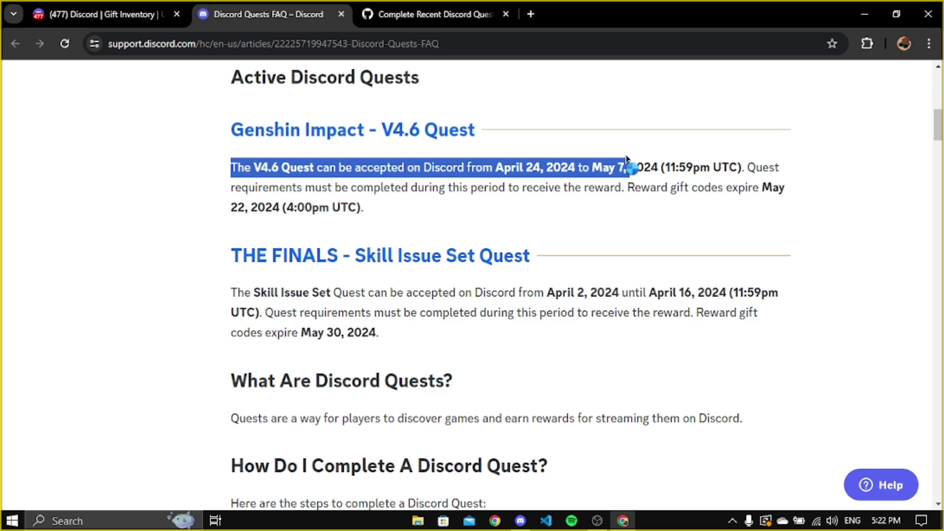
pyautogui.click(349, 222)
pyautogui.scroll(-1, 349, 222)
pyautogui.scroll(-5, 349, 223)
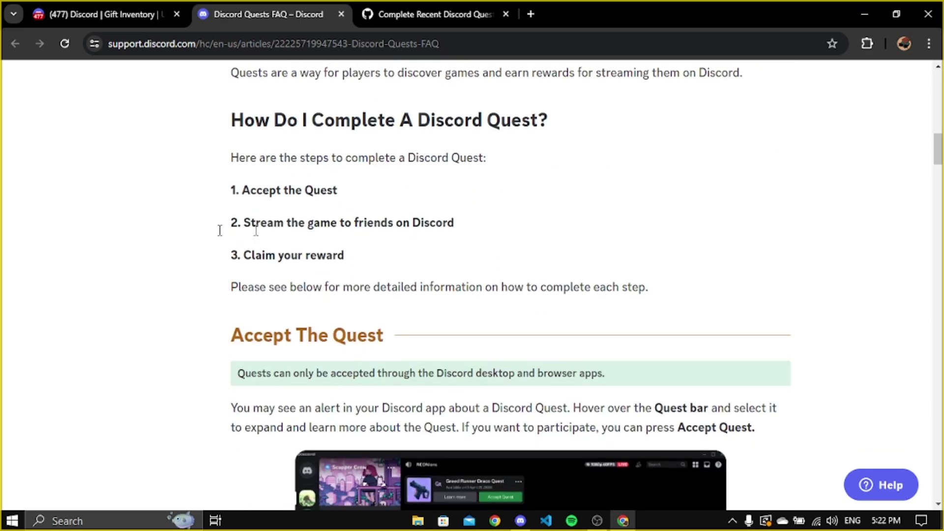
pyautogui.moveTo(296, 191); pyautogui.dragTo(459, 202)
pyautogui.click(461, 204)
pyautogui.scroll(8, 462, 204)
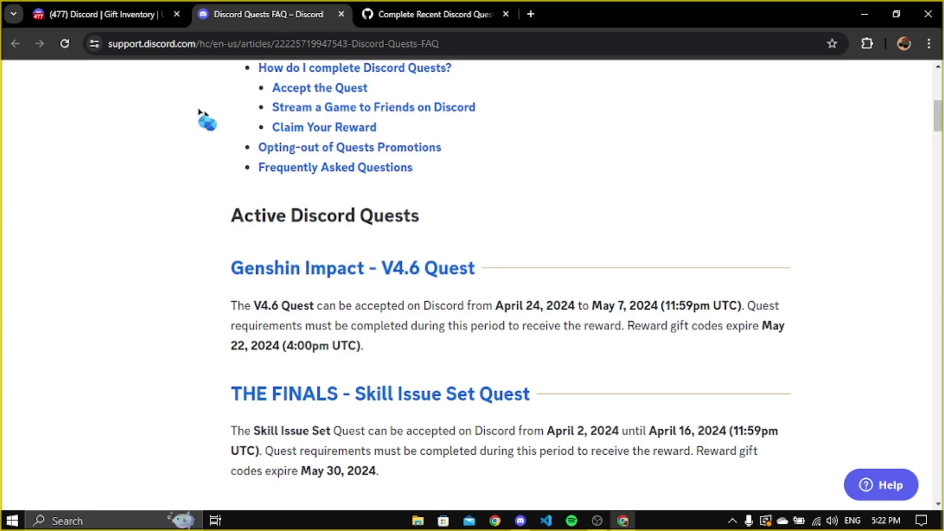
pyautogui.click(133, 13)
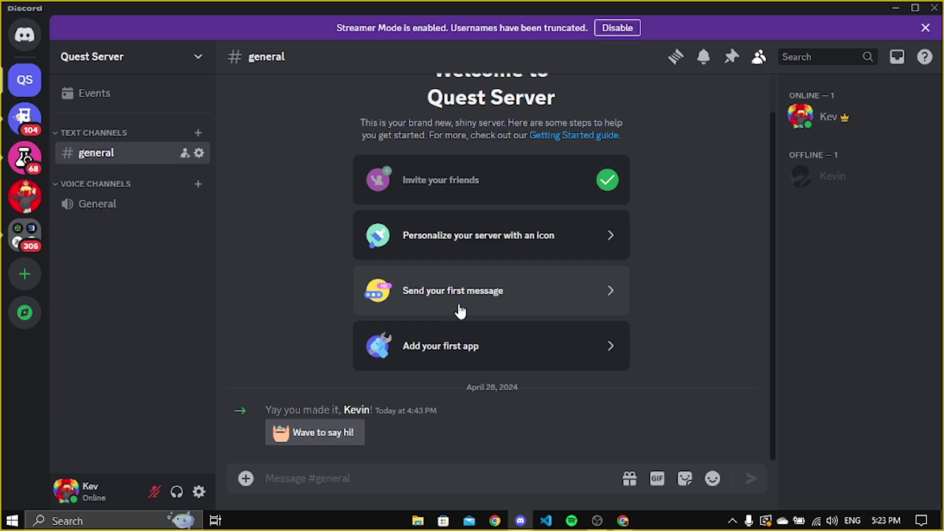
# Step: In the Discord desktop app, dismiss the Streamer Mode notice, join Quest Server's General voice channel and stream Screen 1 at 720 resolution, 30 fps
pyautogui.click(926, 28)
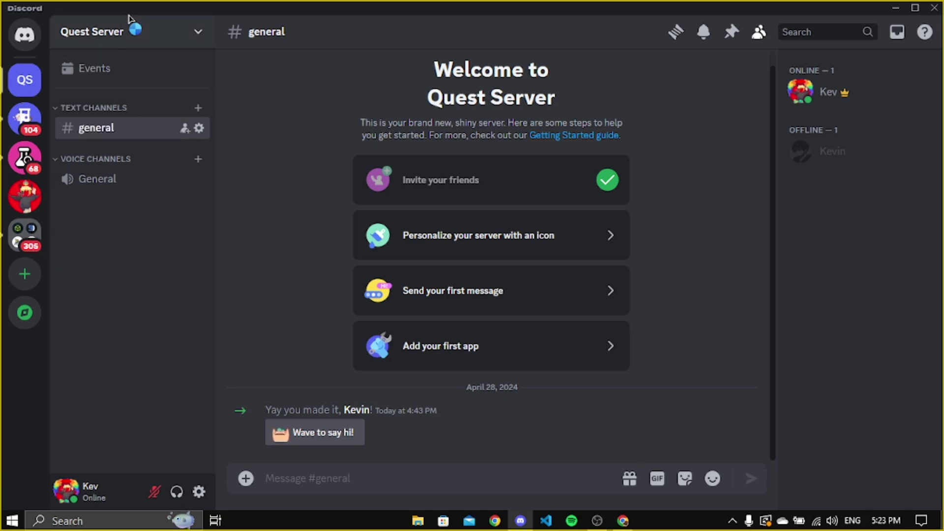
pyautogui.click(111, 177)
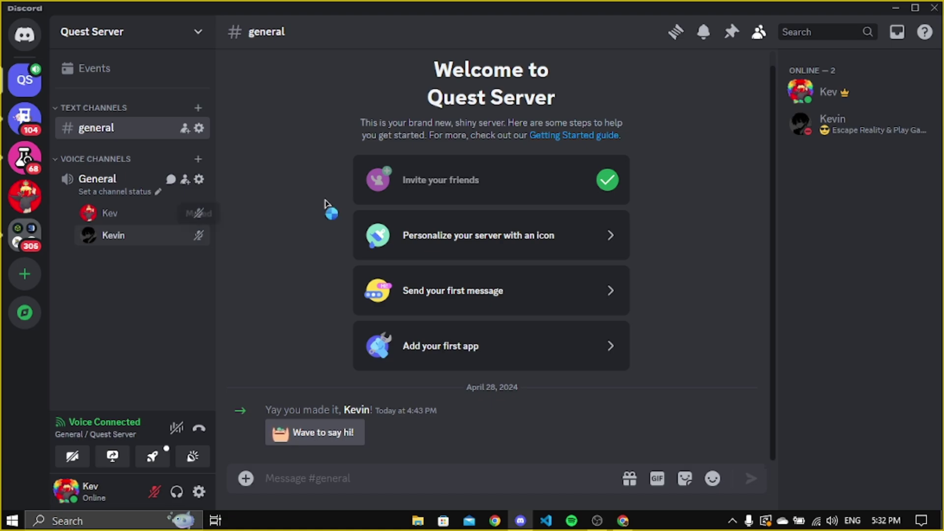
pyautogui.click(118, 457)
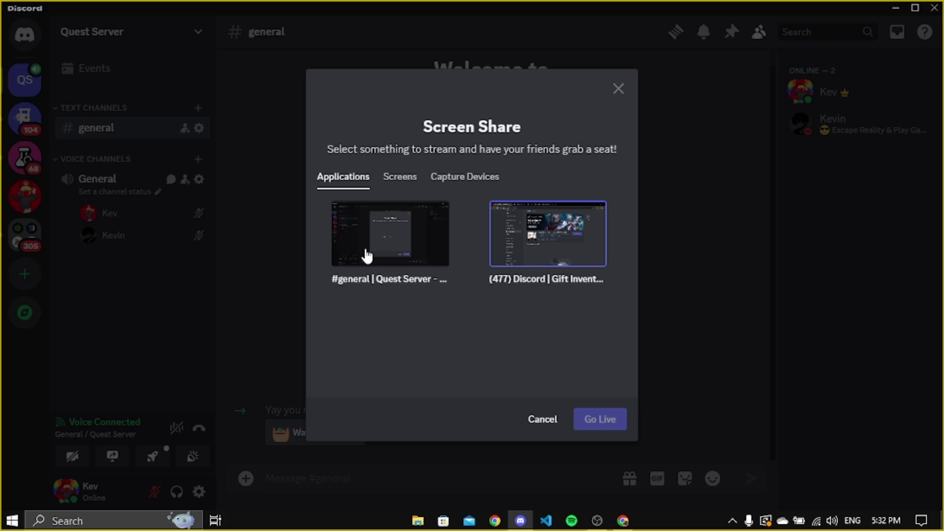
pyautogui.click(367, 256)
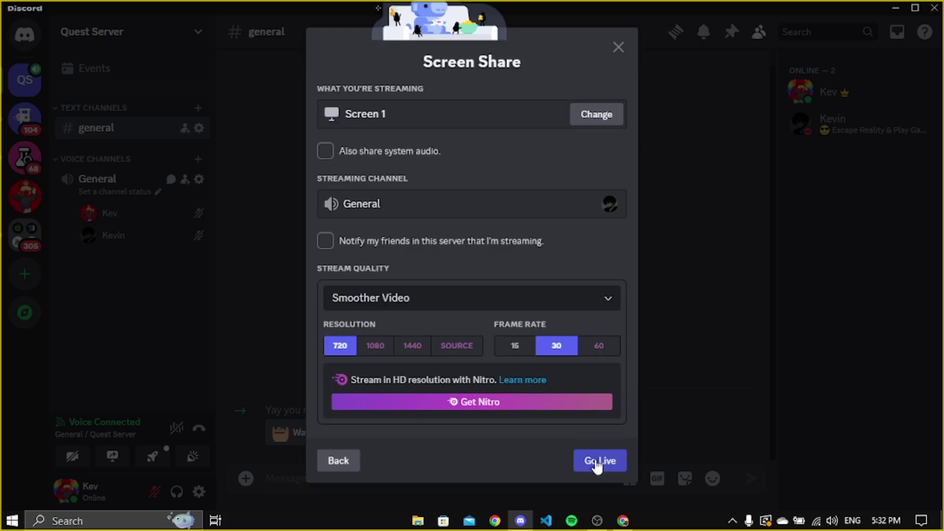
pyautogui.click(597, 463)
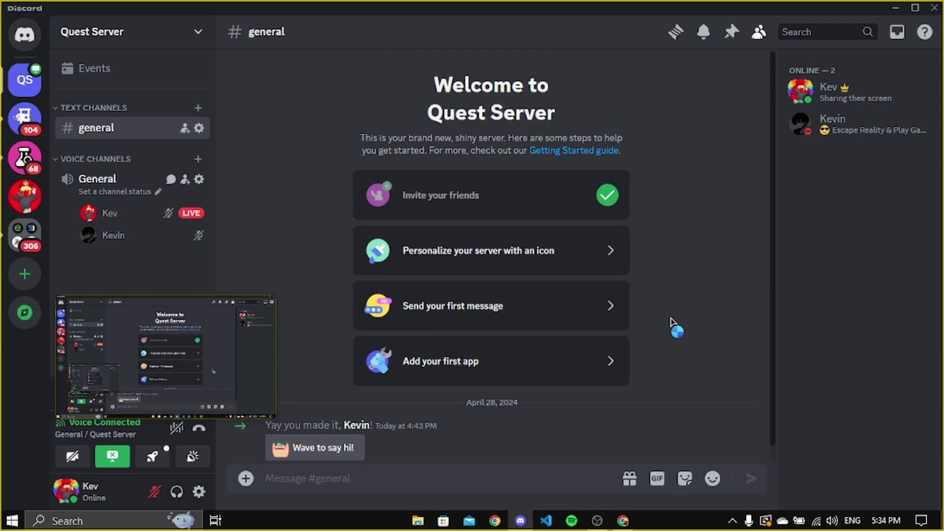
# Step: Open the developer tools and get the script from the Complete Recent Discord Quest gist in Chrome, minimizing the browser when done
pyautogui.hotkey('ctrl', 'shift', 'i')
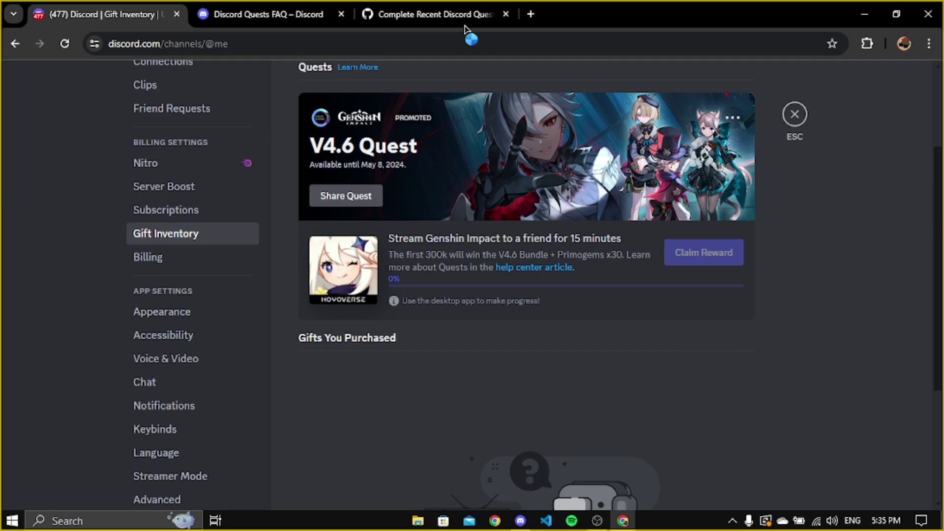
pyautogui.click(462, 18)
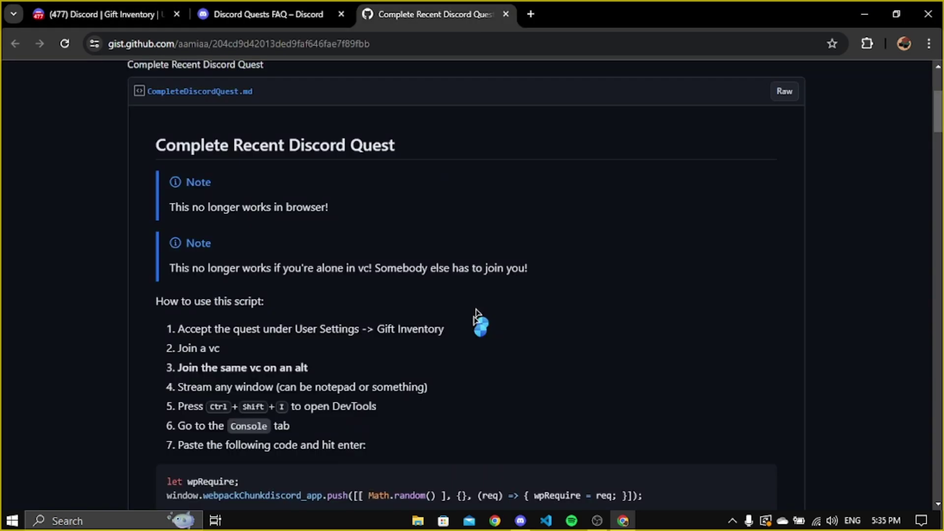
pyautogui.scroll(-5, 476, 311)
pyautogui.scroll(-9, 468, 415)
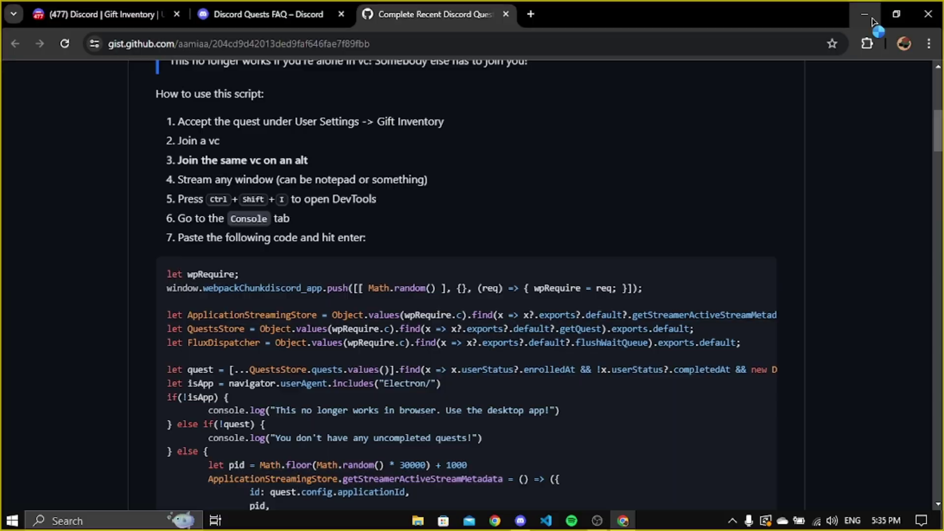
pyautogui.click(865, 14)
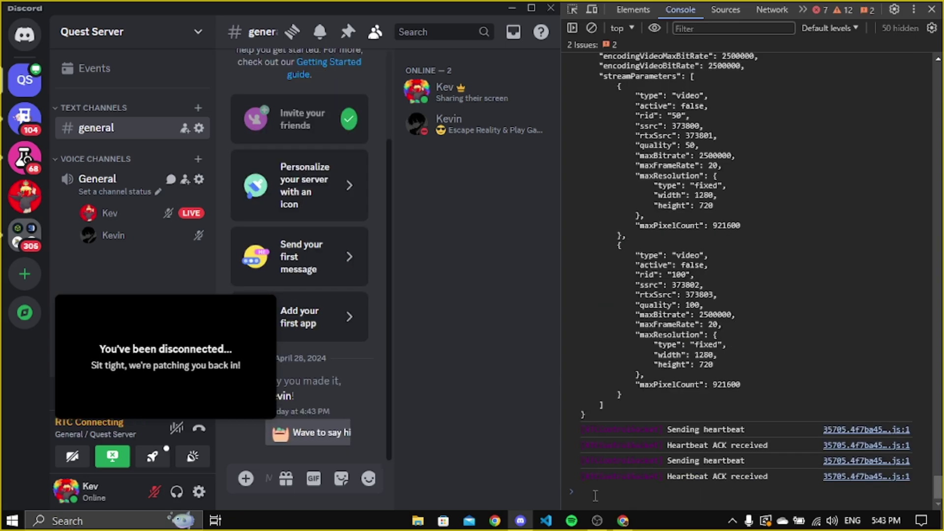
# Step: Enter "allow pasting" in the developer console, paste the quest completion script and run it
pyautogui.write('allow pasting')
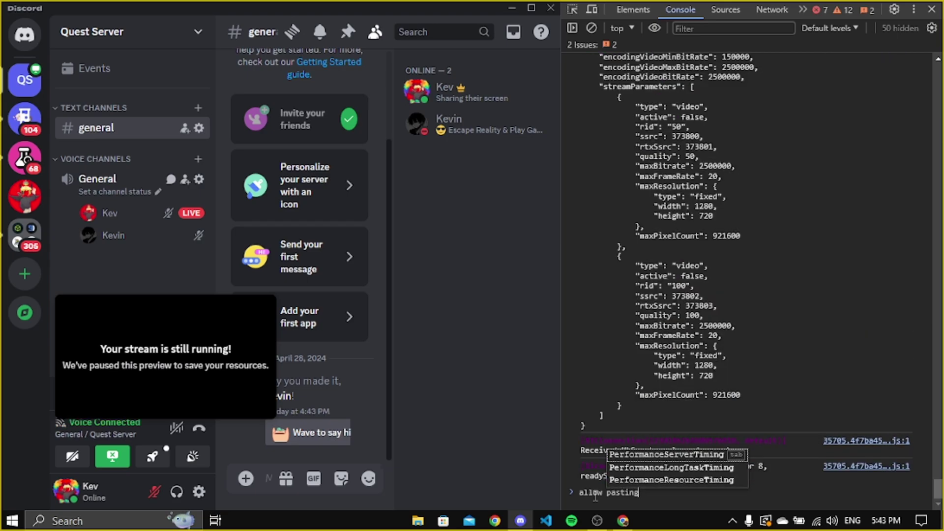
pyautogui.press('Return')
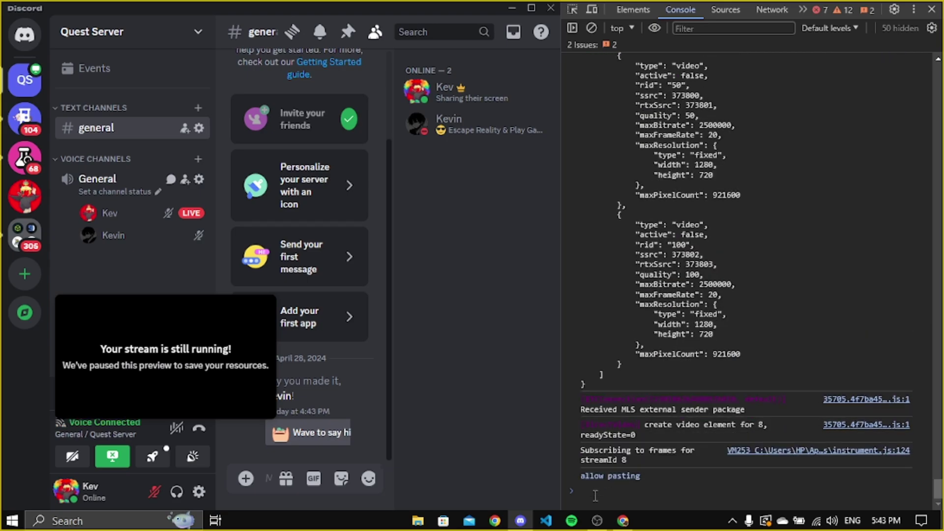
pyautogui.hotkey('ctrl', 'v')
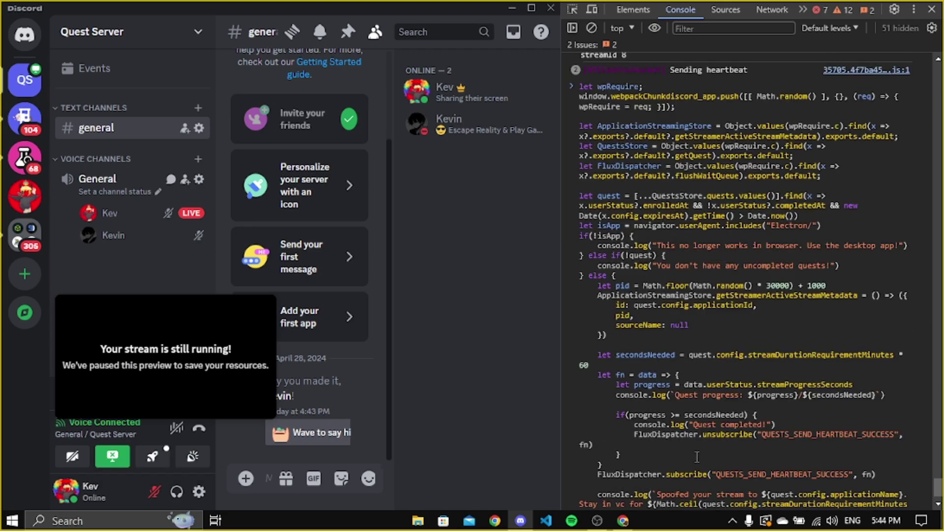
pyautogui.scroll(-2, 697, 457)
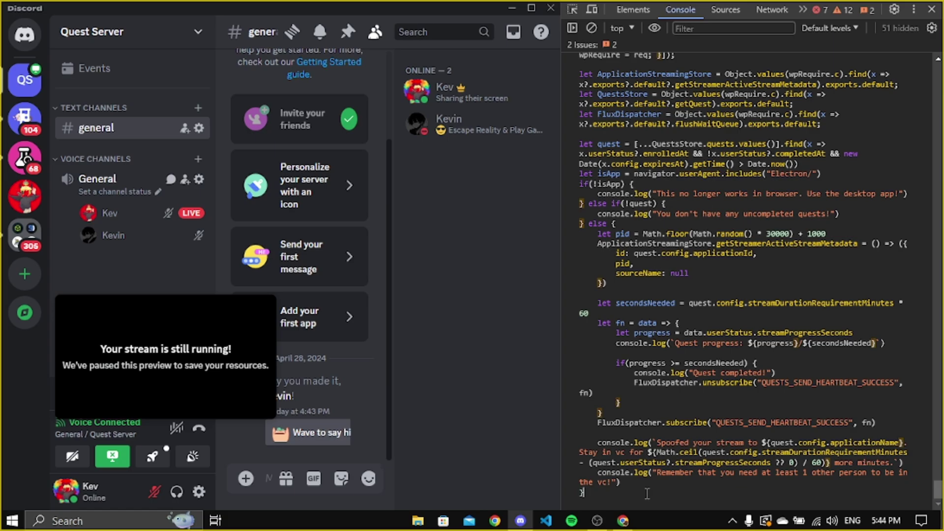
pyautogui.press('Return')
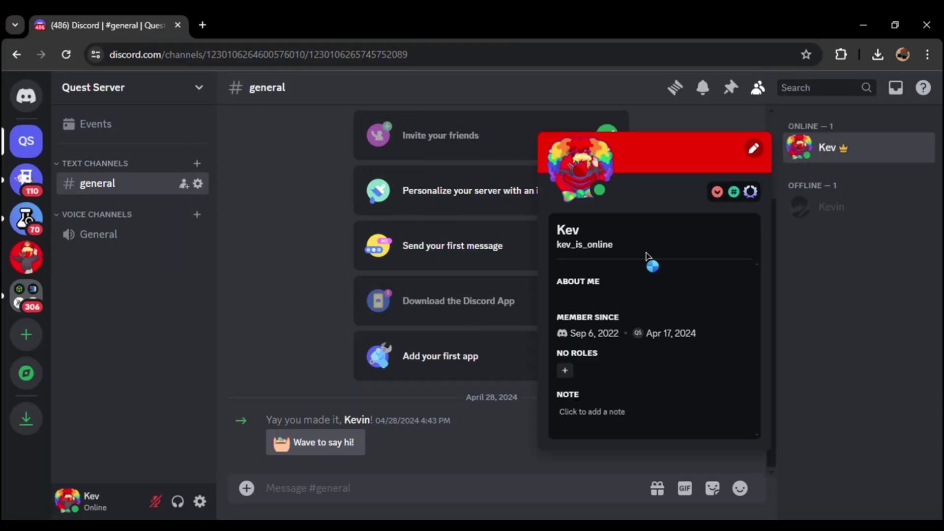
# Step: In the browser, check the quest badge on the profile card and in My Account, and open the Gift Inventory
pyautogui.moveTo(751, 193)
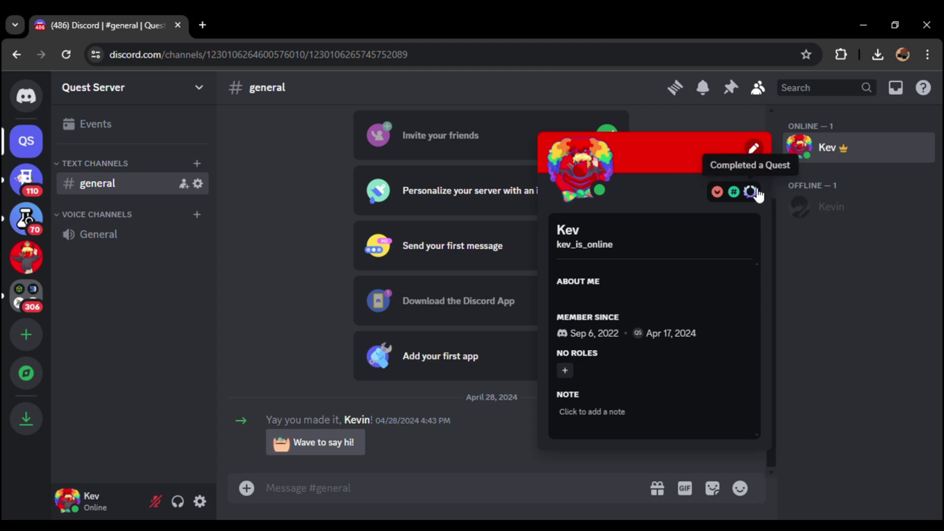
pyautogui.click(158, 439)
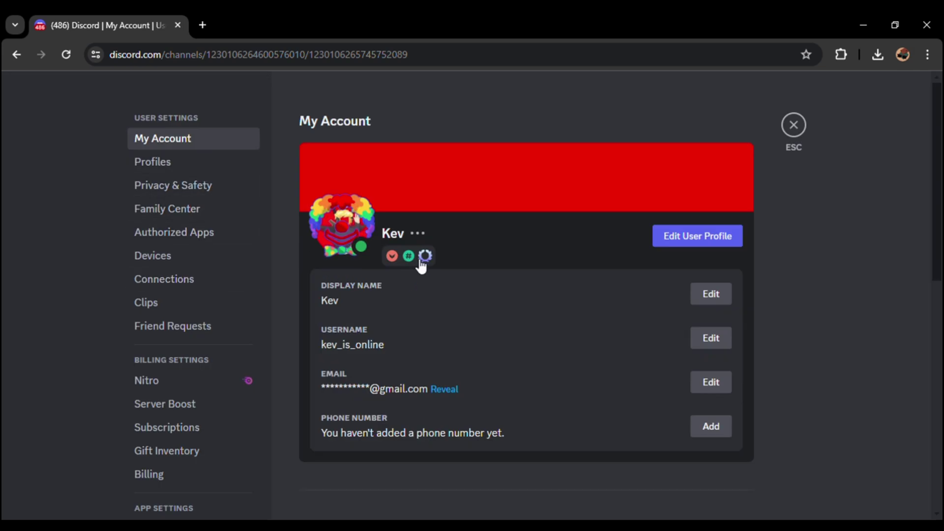
pyautogui.moveTo(427, 261)
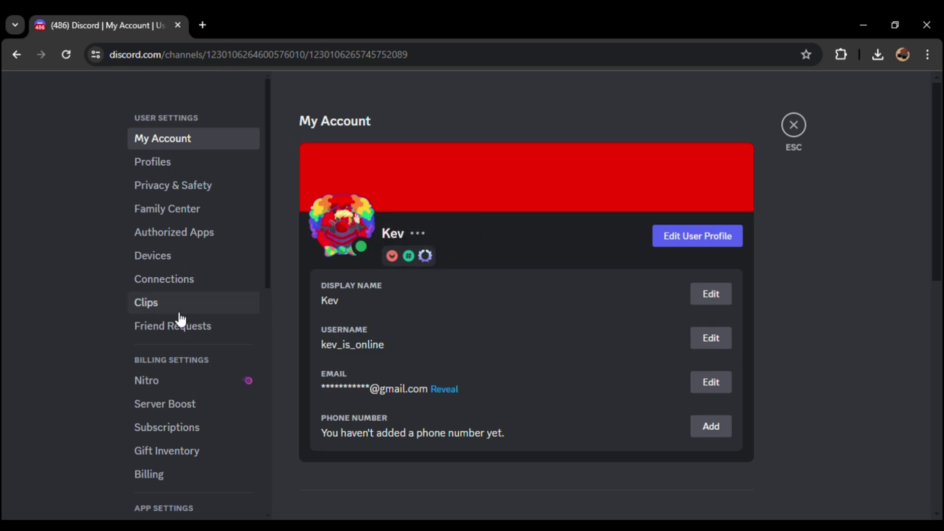
pyautogui.click(193, 450)
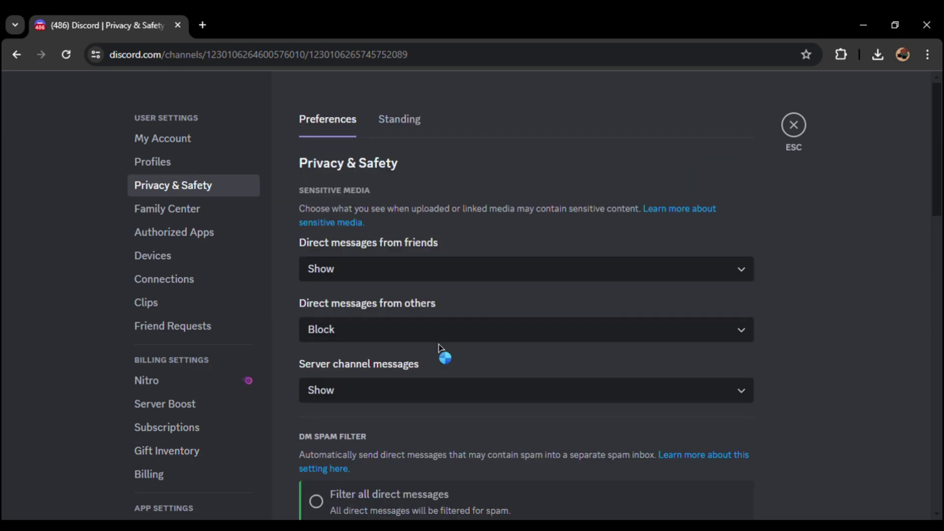
# Step: Review the In-game rewards (aka Quests) setting in Privacy & Safety, close the settings and open your own profile card from the member list
pyautogui.scroll(-15, 439, 346)
pyautogui.scroll(1, 437, 345)
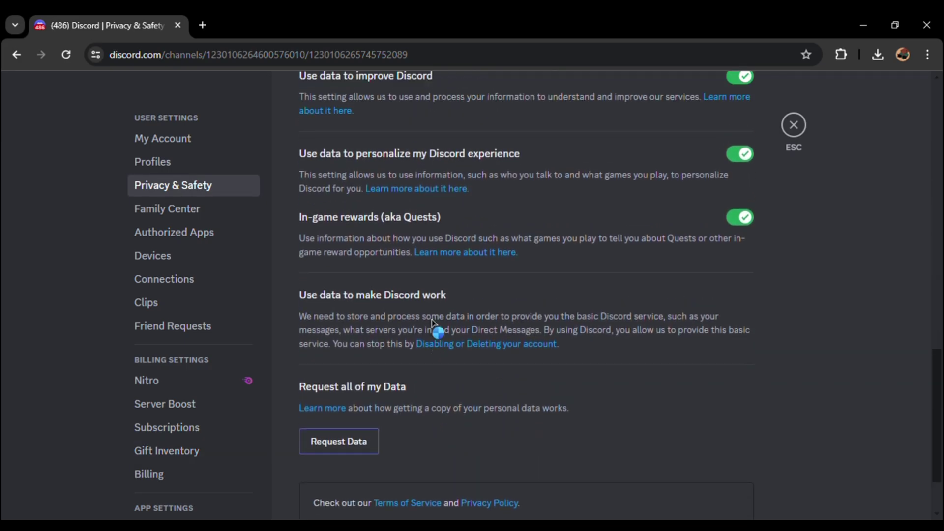
pyautogui.scroll(4, 432, 322)
pyautogui.scroll(-4, 451, 261)
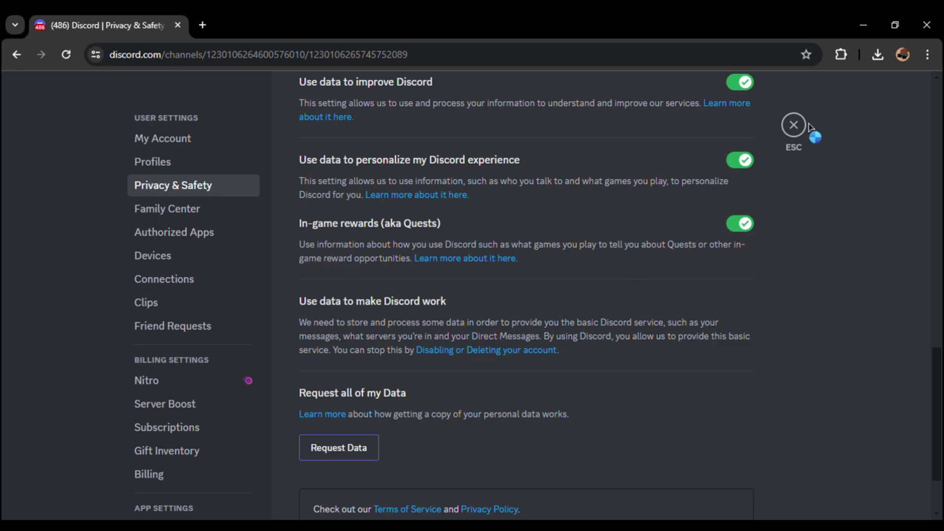
pyautogui.click(795, 131)
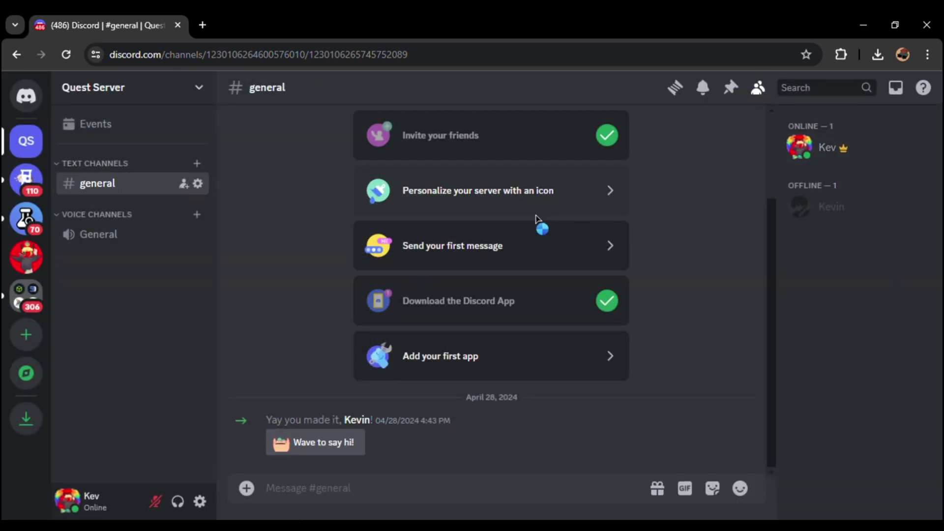
pyautogui.click(832, 156)
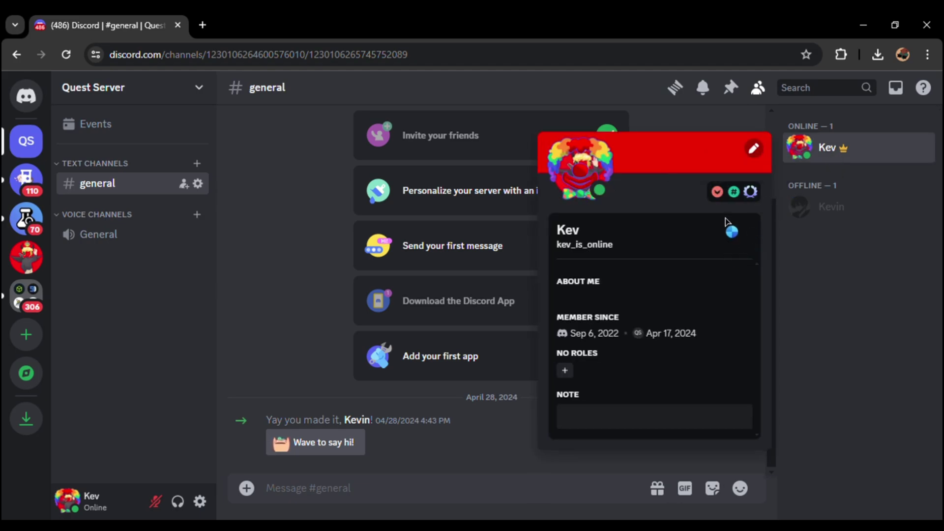